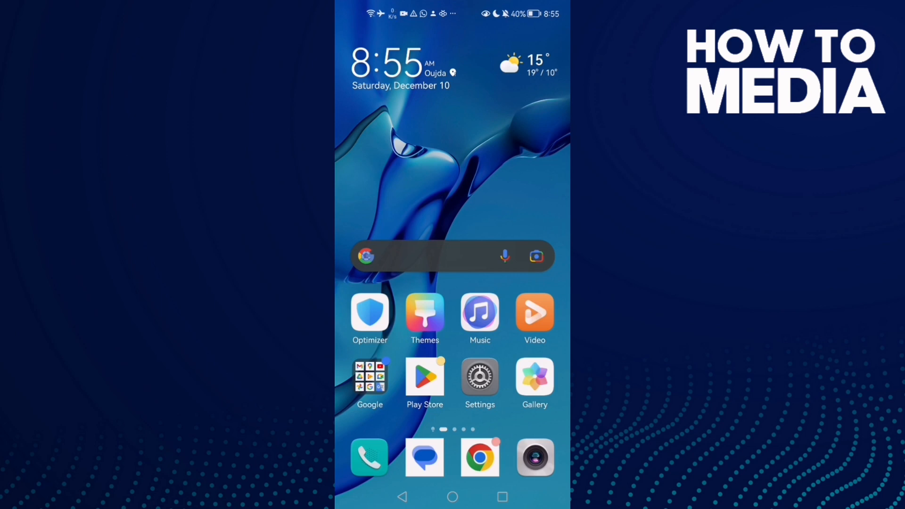
# Step: Launch the VK app from the next home-screen page and go to the own profile page
pyautogui.moveTo(523, 318); pyautogui.dragTo(382, 318)
pyautogui.click(434, 186)
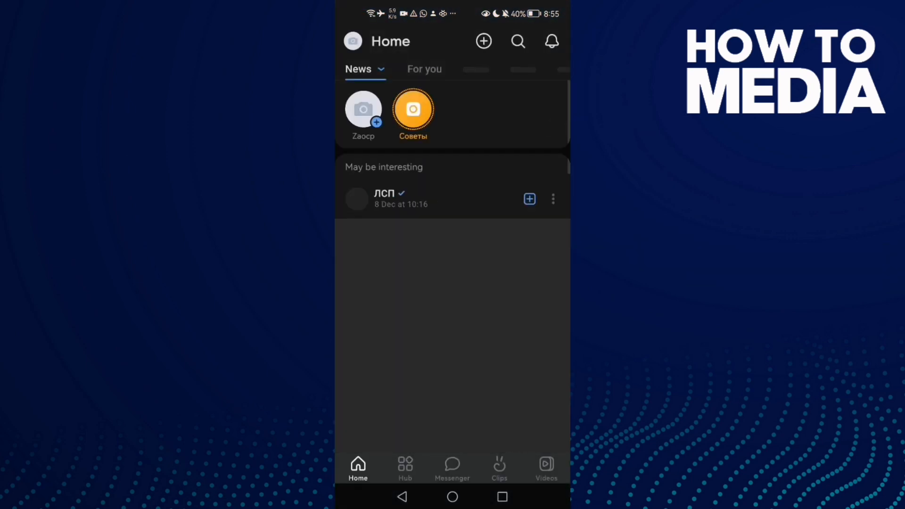
pyautogui.click(353, 41)
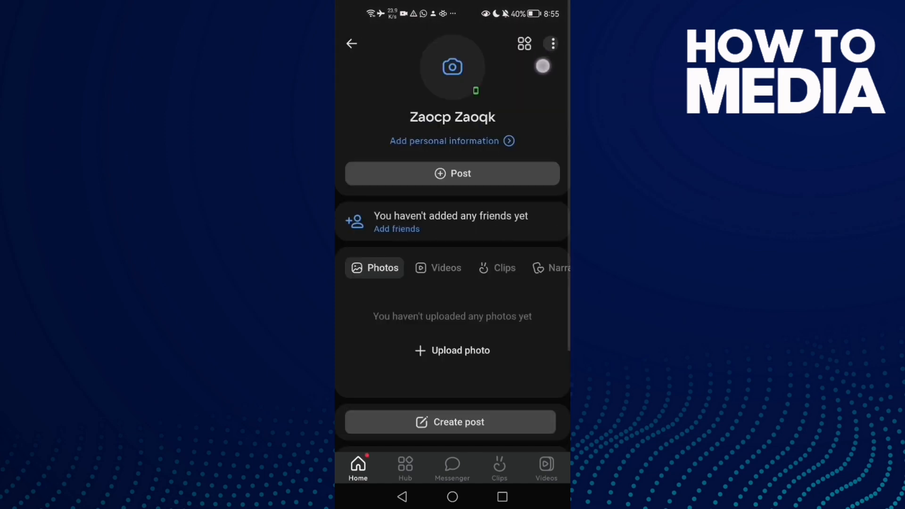
# Step: From the profile's more-options menu, go through Edit profile to the Security settings
pyautogui.click(553, 44)
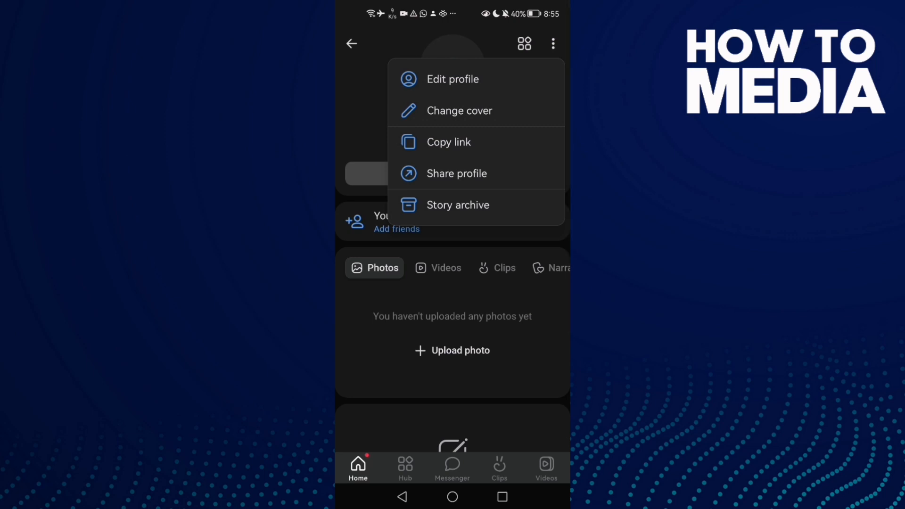
pyautogui.click(453, 80)
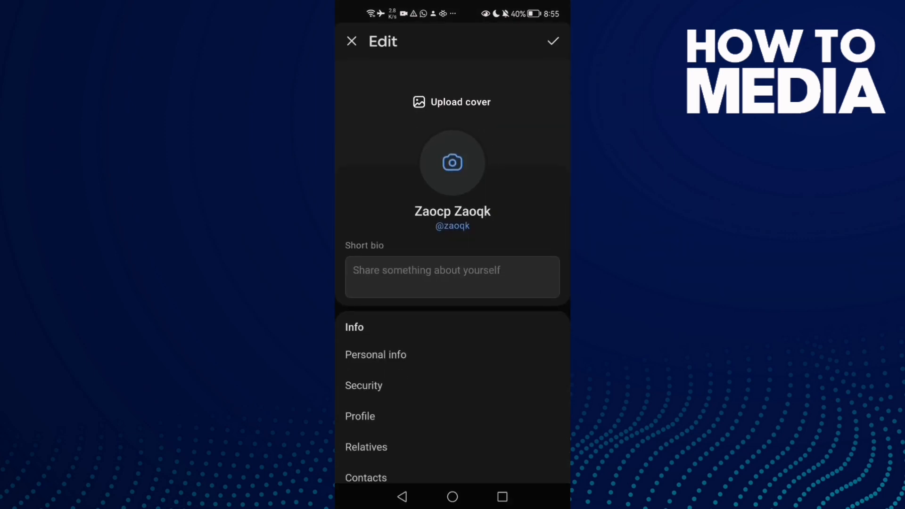
pyautogui.moveTo(452, 354); pyautogui.dragTo(452, 184)
pyautogui.click(392, 212)
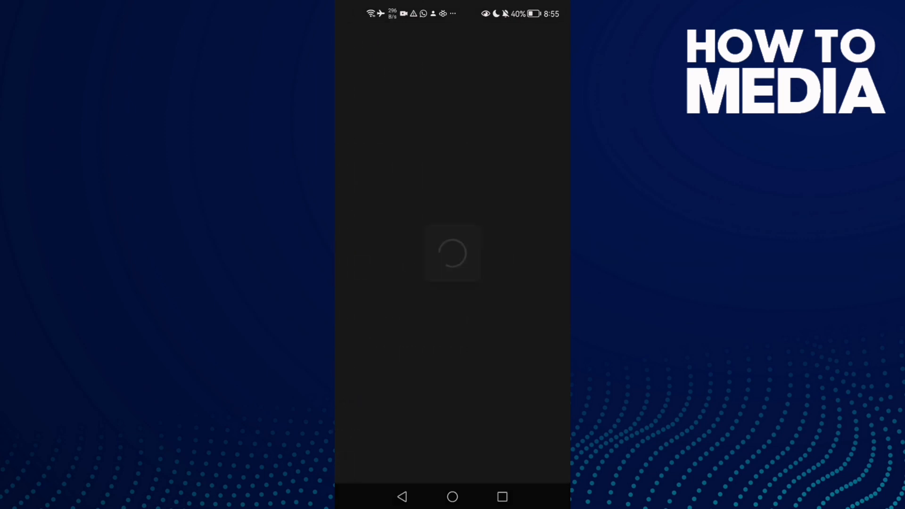
pyautogui.moveTo(453, 354); pyautogui.dragTo(452, 241)
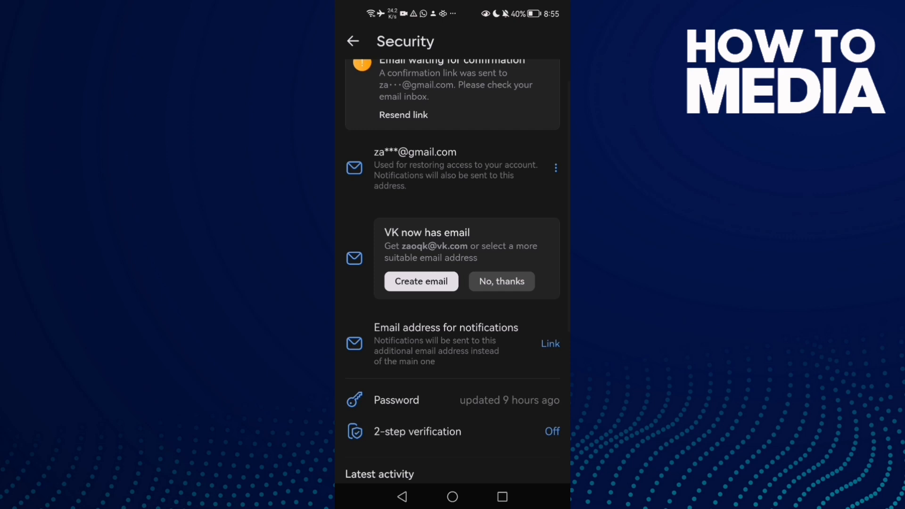
pyautogui.click(414, 282)
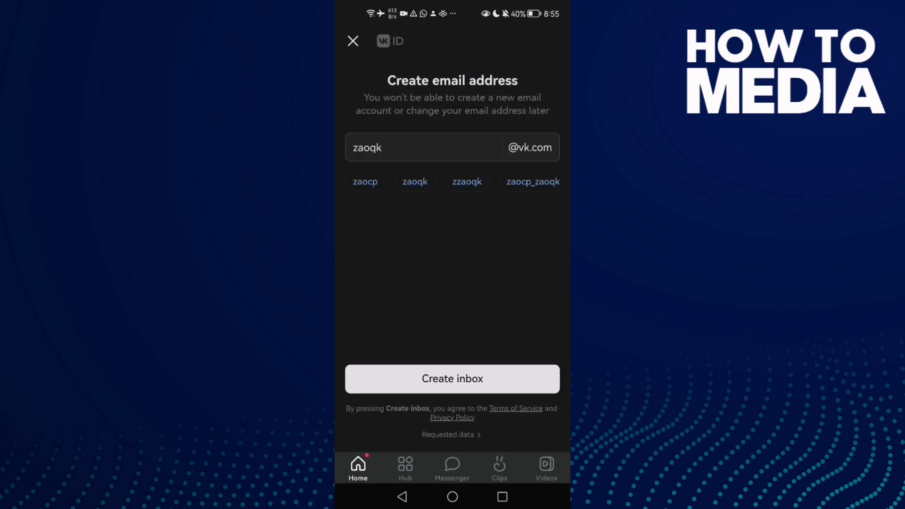
pyautogui.click(495, 375)
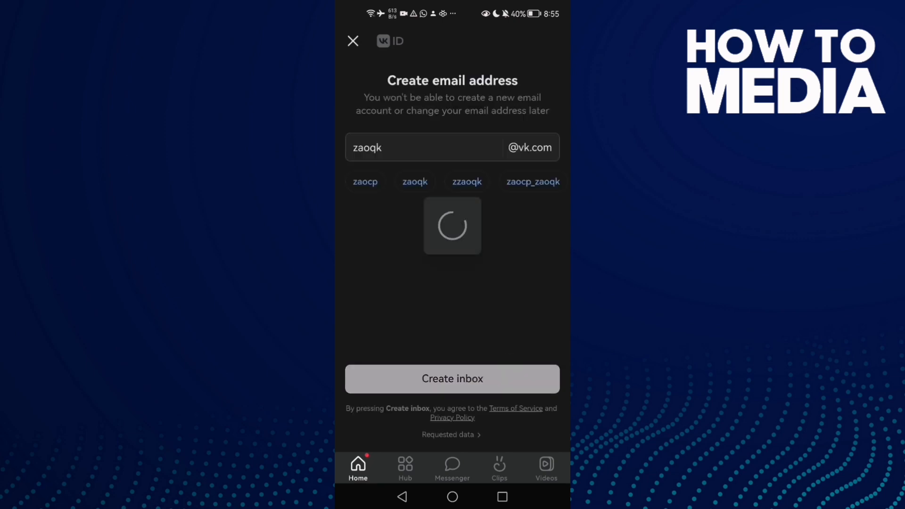